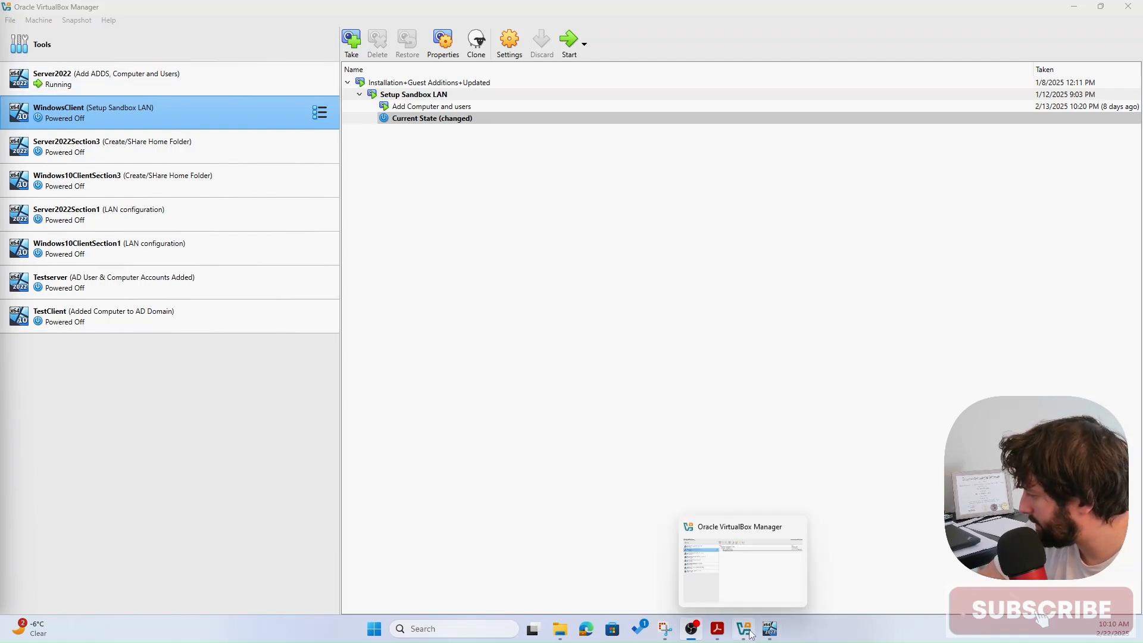
- Switch to the Server2022 virtual machine and examine the course (local) domain in Active Directory Administrative Center, leaving it open in the background
{"action": "left_click", "coordinate": [769, 630]}
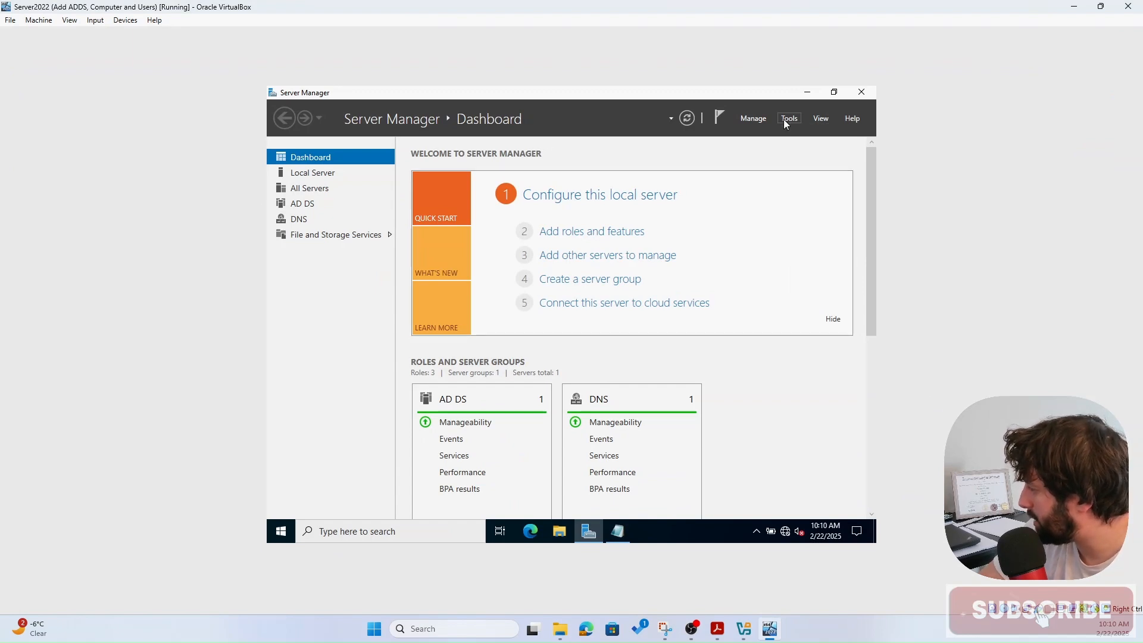
{"action": "left_click", "coordinate": [787, 119]}
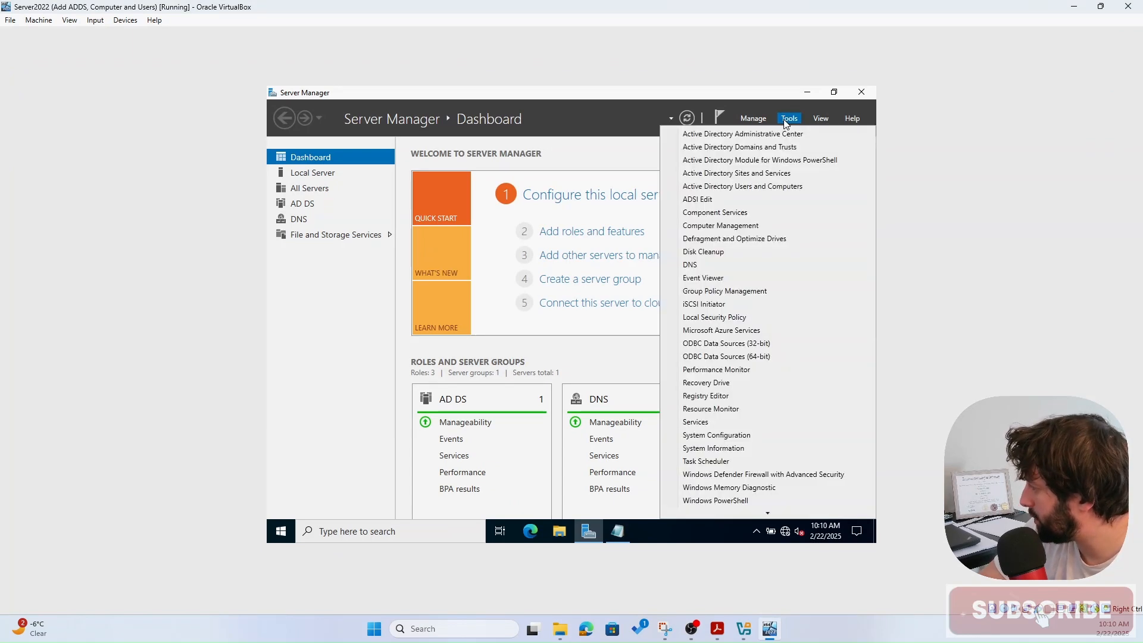
{"action": "left_click", "coordinate": [747, 134]}
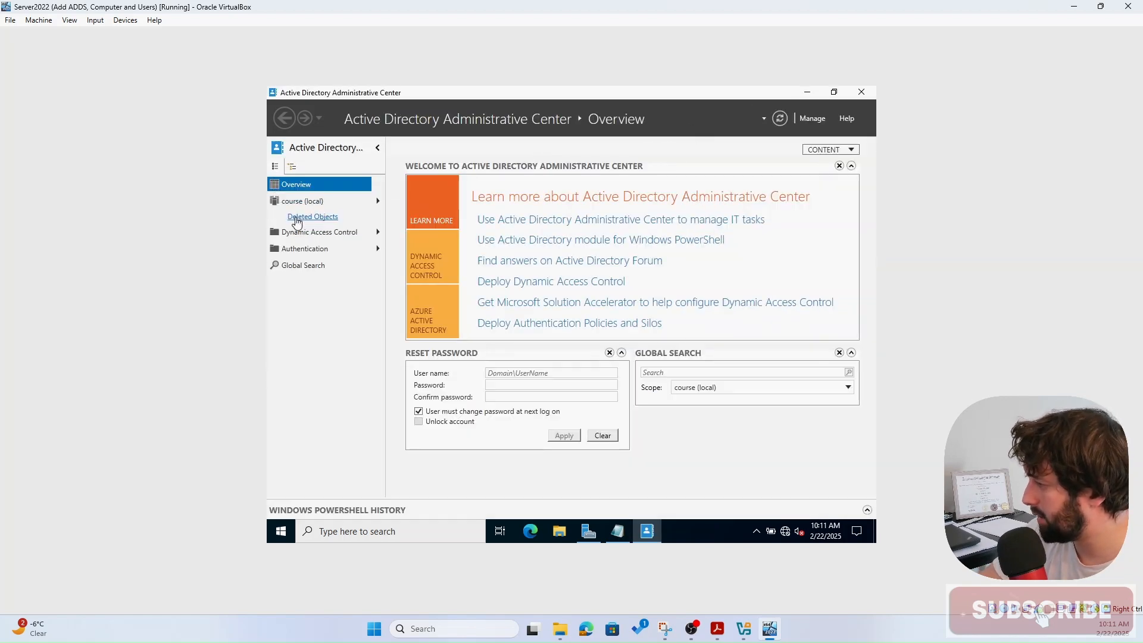
{"action": "left_click", "coordinate": [298, 202]}
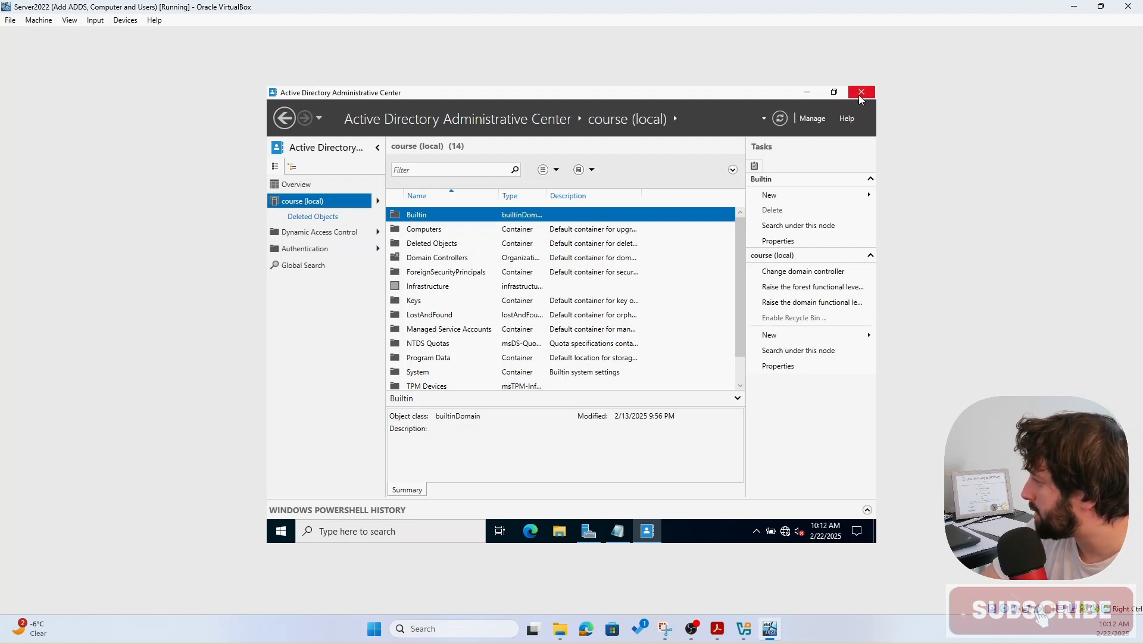
{"action": "left_click", "coordinate": [807, 92]}
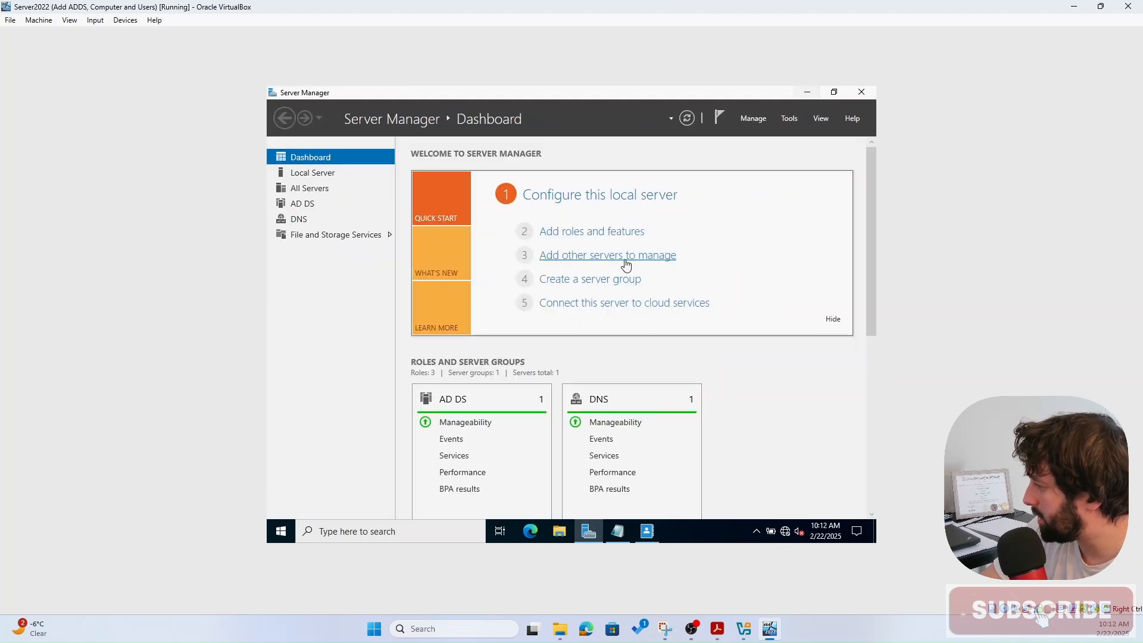
- Open Active Directory Users and Computers and start a new user in the Users container of course.com
{"action": "left_click", "coordinate": [789, 118]}
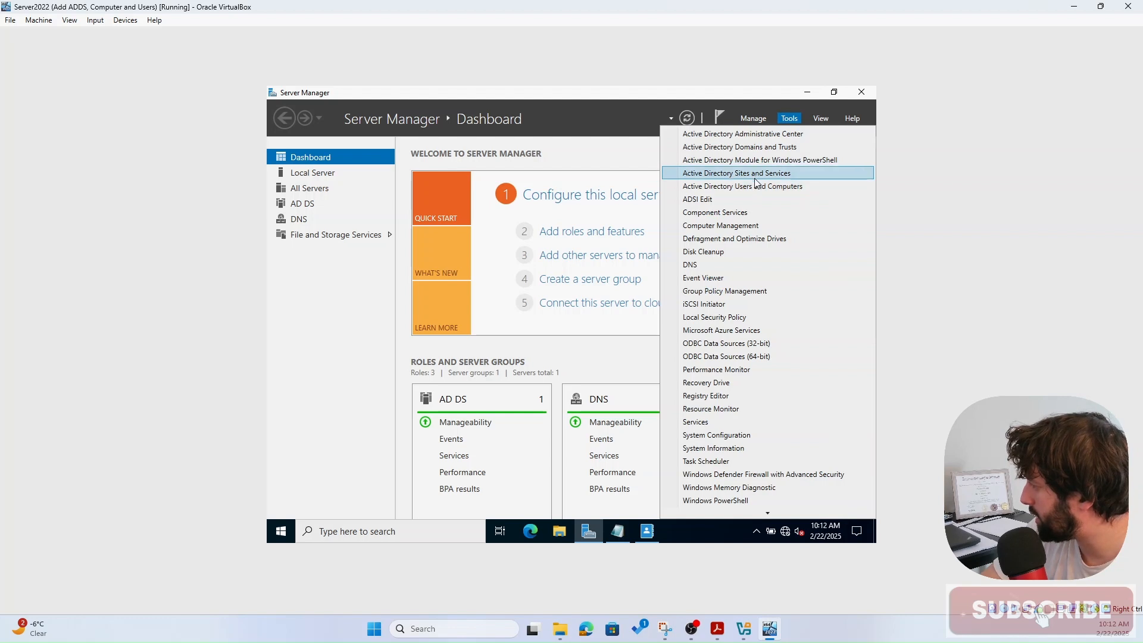
{"action": "left_click", "coordinate": [754, 186]}
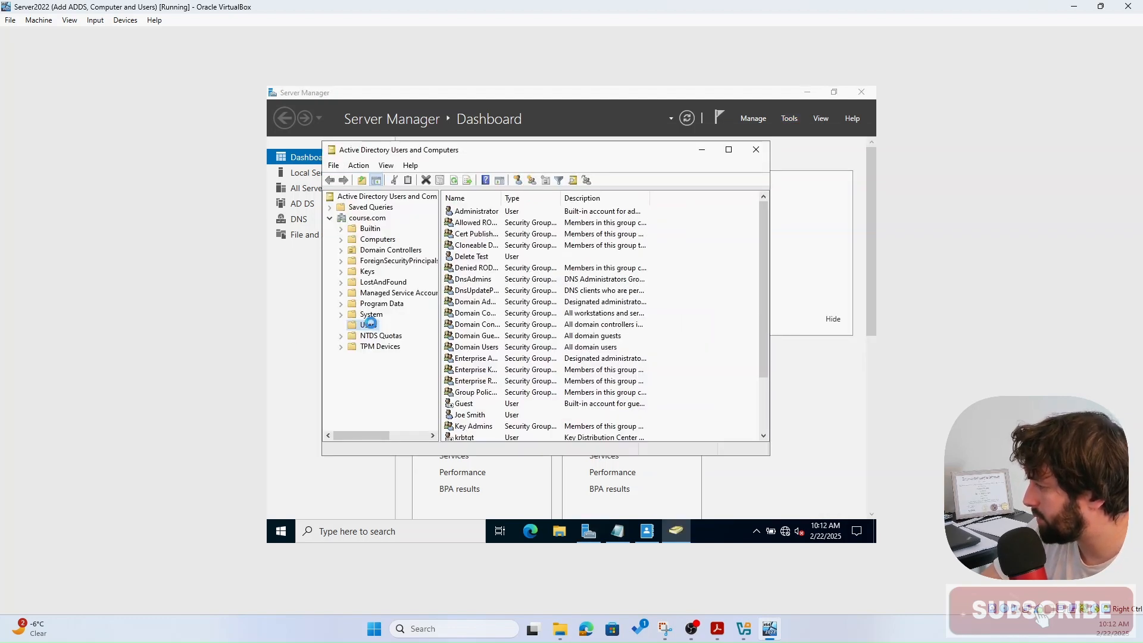
{"action": "right_click", "coordinate": [371, 327]}
{"action": "mouse_move", "coordinate": [417, 360]}
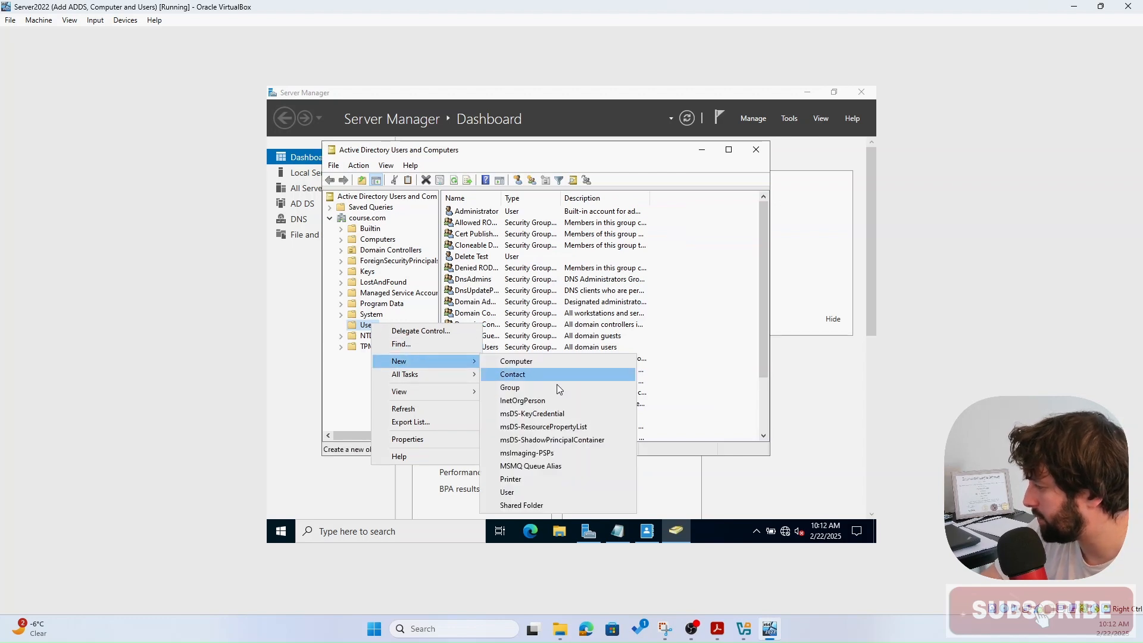
{"action": "left_click", "coordinate": [548, 491]}
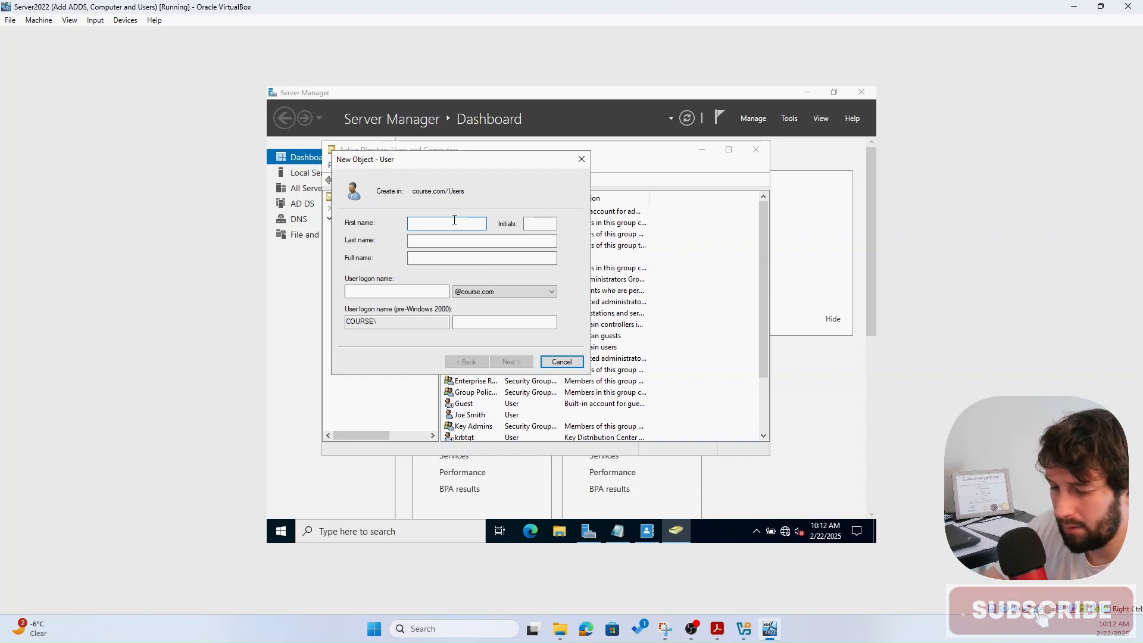
- Fill in the new user's first name as Delete, last name as Test and logon name as dtest, and submit the details
{"action": "type", "text": "Delete"}
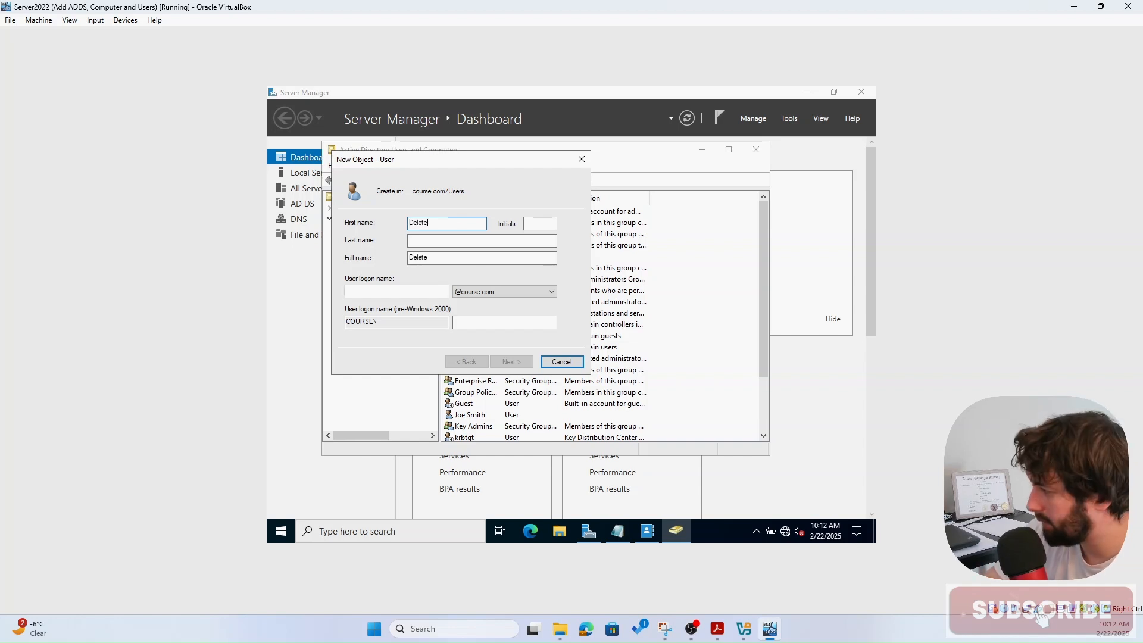
{"action": "left_click", "coordinate": [435, 241]}
{"action": "type", "text": "T"}
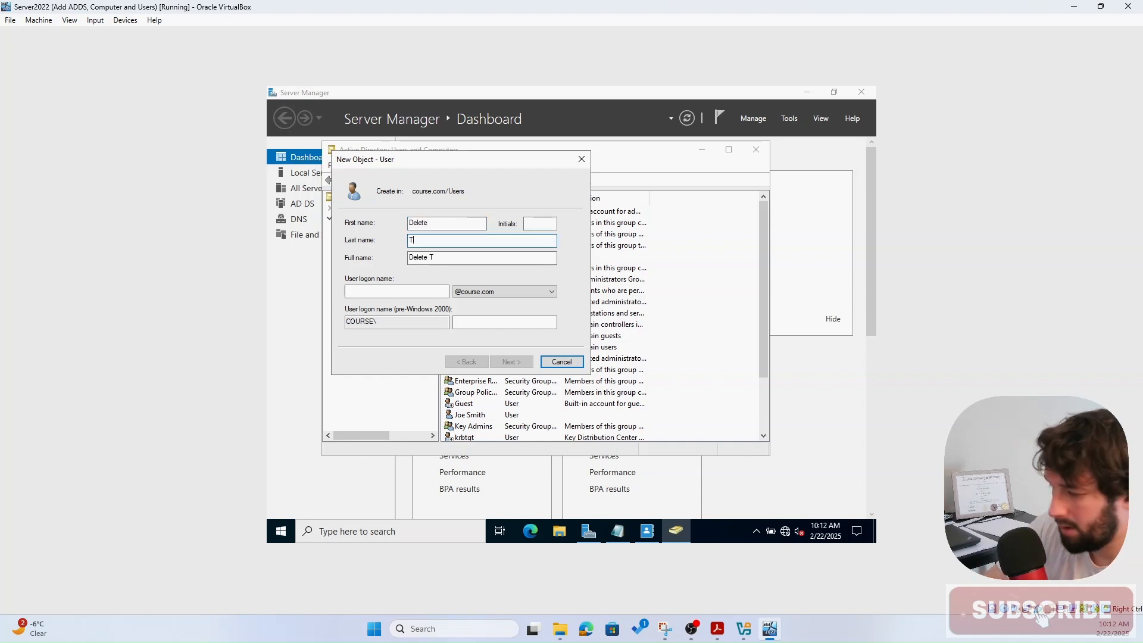
{"action": "type", "text": "est"}
{"action": "left_click", "coordinate": [418, 292]}
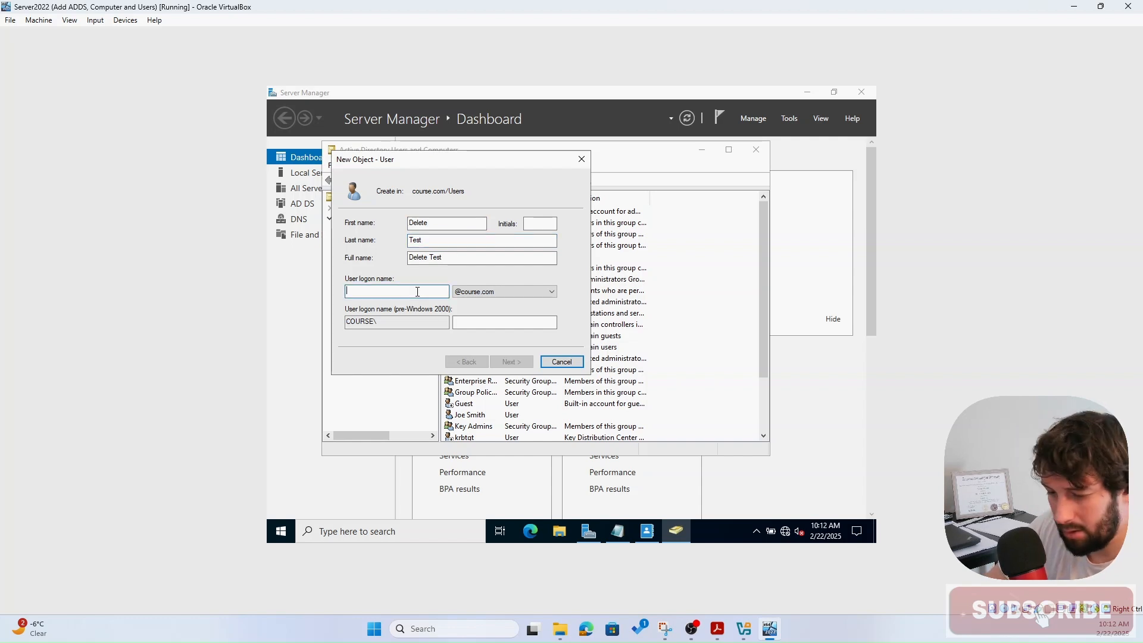
{"action": "type", "text": "dtest"}
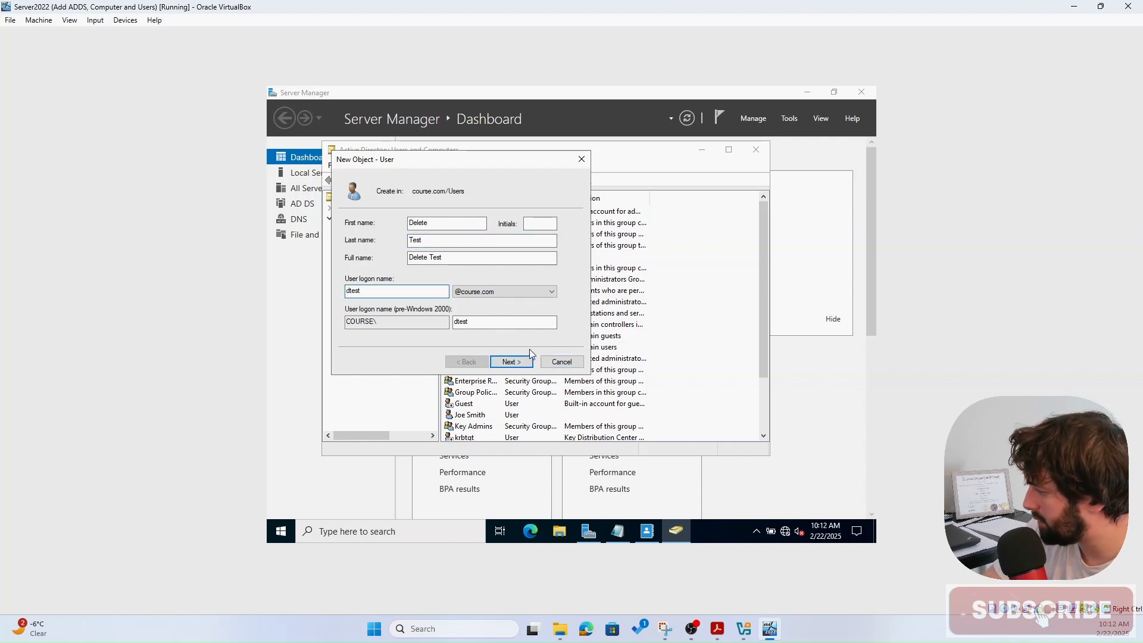
{"action": "left_click", "coordinate": [512, 361]}
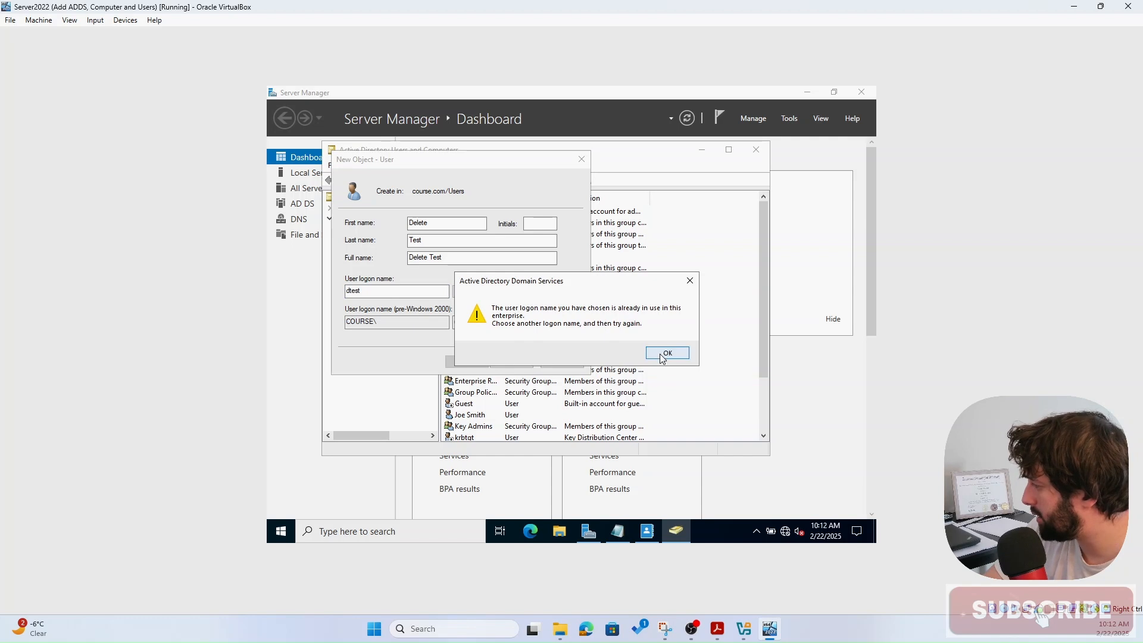
{"action": "left_click", "coordinate": [665, 354]}
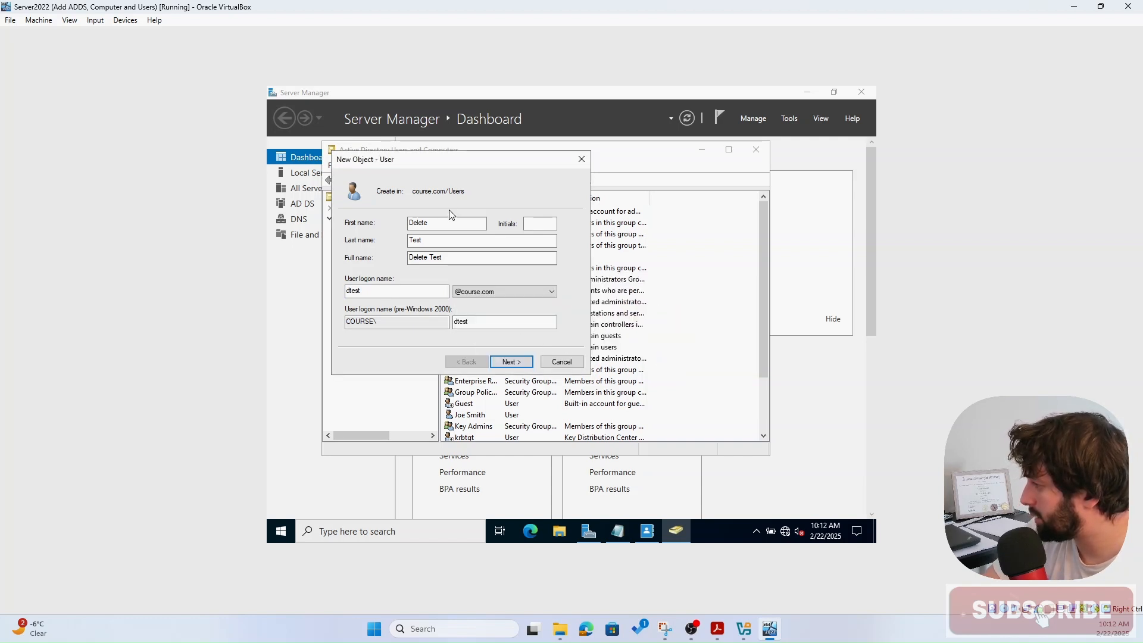
- Change the new user's last name to Test2 and logon name to dtest2, and continue to the password settings
{"action": "left_click", "coordinate": [435, 241]}
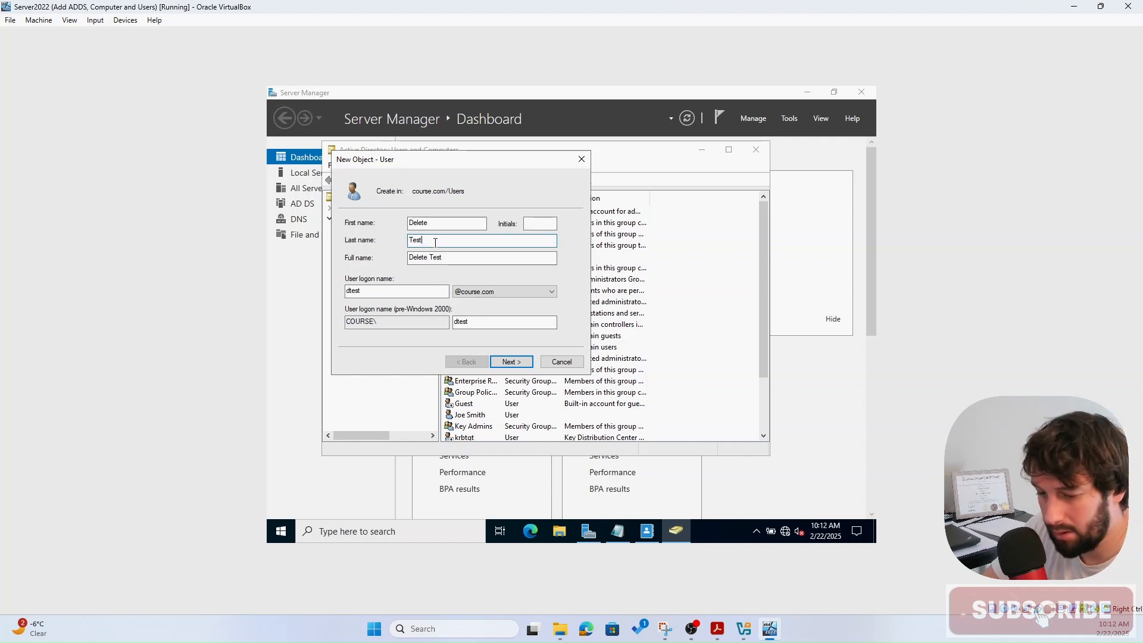
{"action": "left_click", "coordinate": [381, 292]}
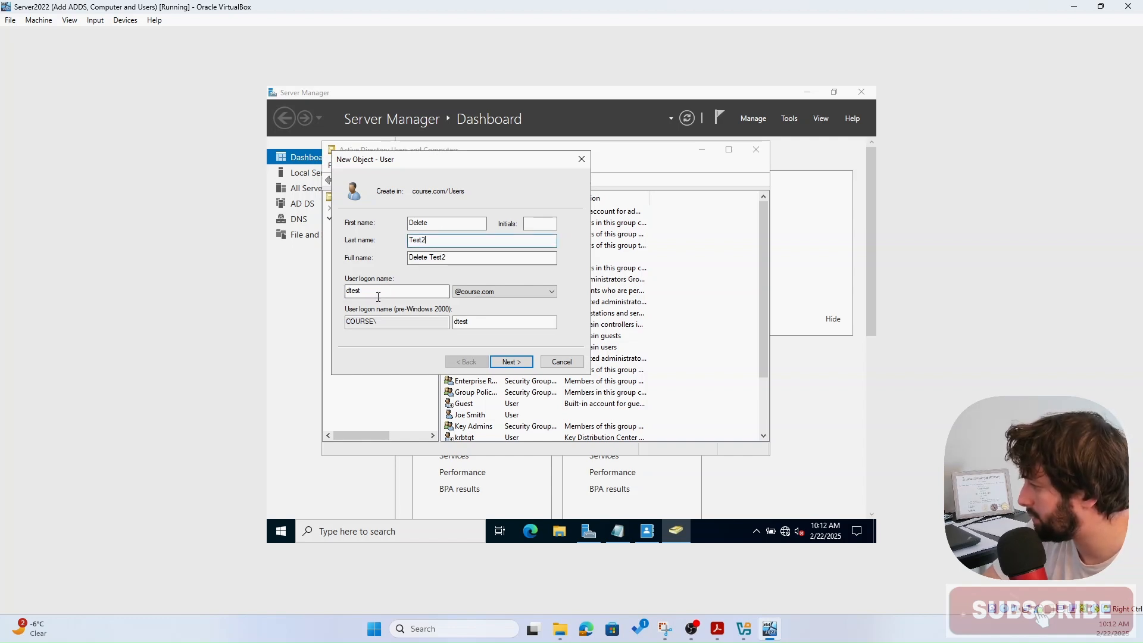
{"action": "type", "text": "2"}
{"action": "left_click", "coordinate": [504, 361]}
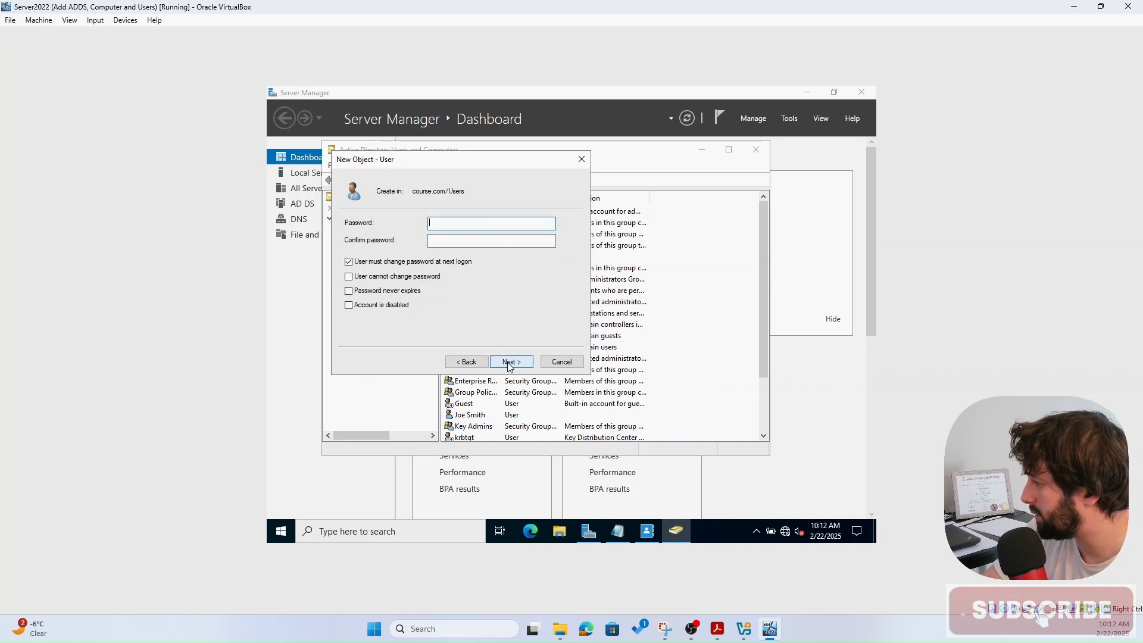
- Turn off the required password change at next logon, enter and confirm the account password, and finish creating the user
{"action": "left_click", "coordinate": [349, 261]}
{"action": "left_click", "coordinate": [447, 225]}
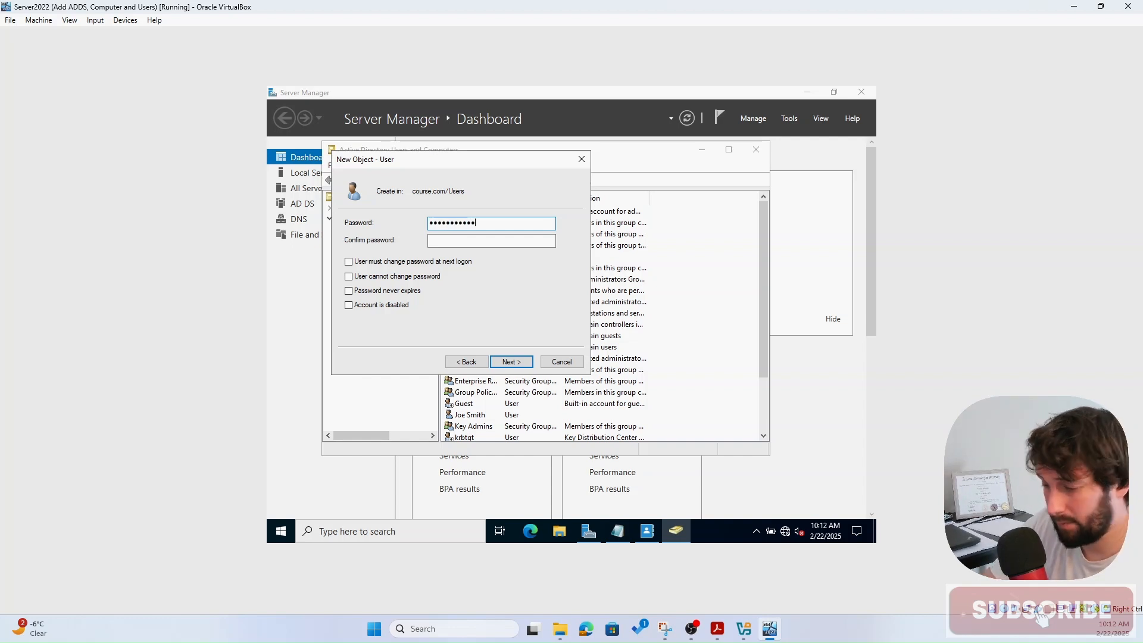
{"action": "left_click", "coordinate": [505, 246]}
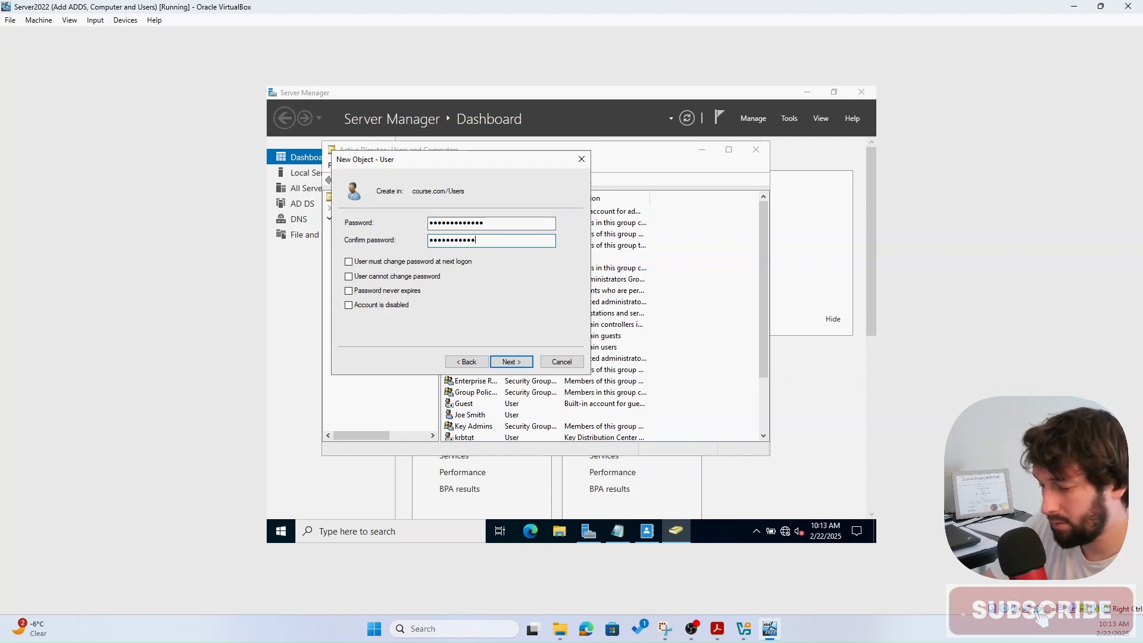
{"action": "type", "text": "1"}
{"action": "left_click", "coordinate": [513, 362]}
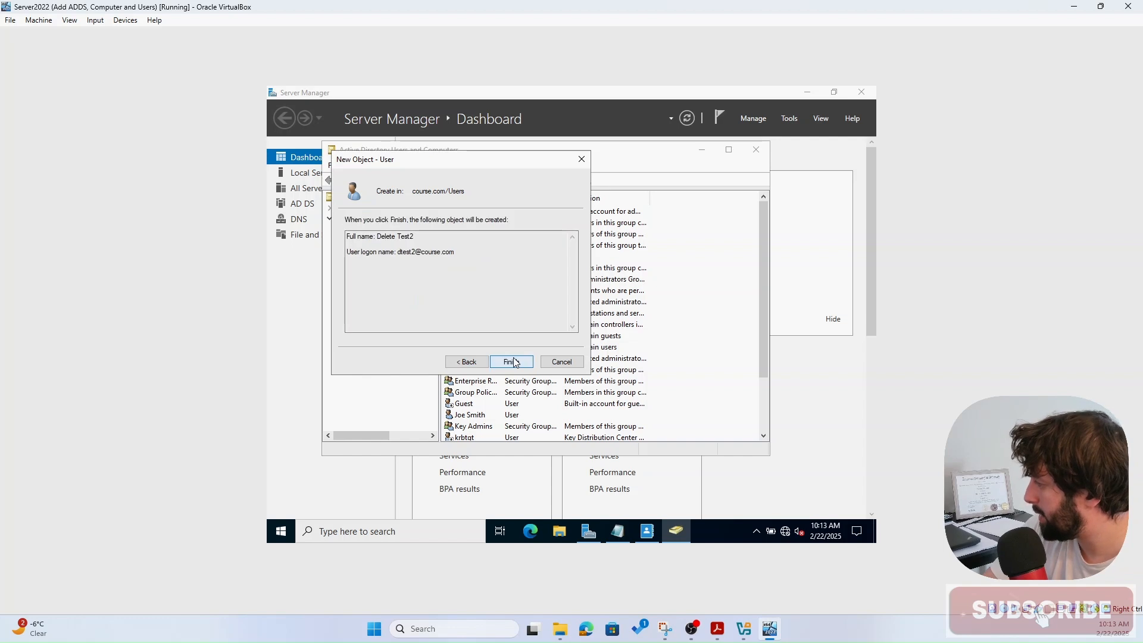
{"action": "left_click", "coordinate": [513, 362]}
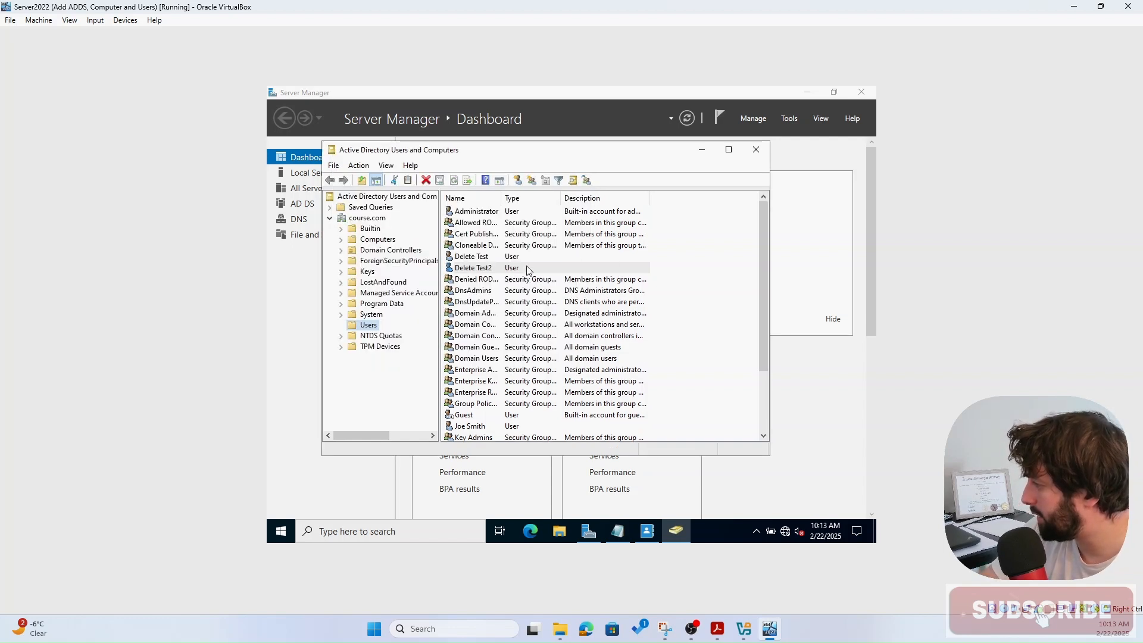
- Delete the Delete Test2 user, look through the Users list, and close Active Directory Users and Computers
{"action": "right_click", "coordinate": [486, 269]}
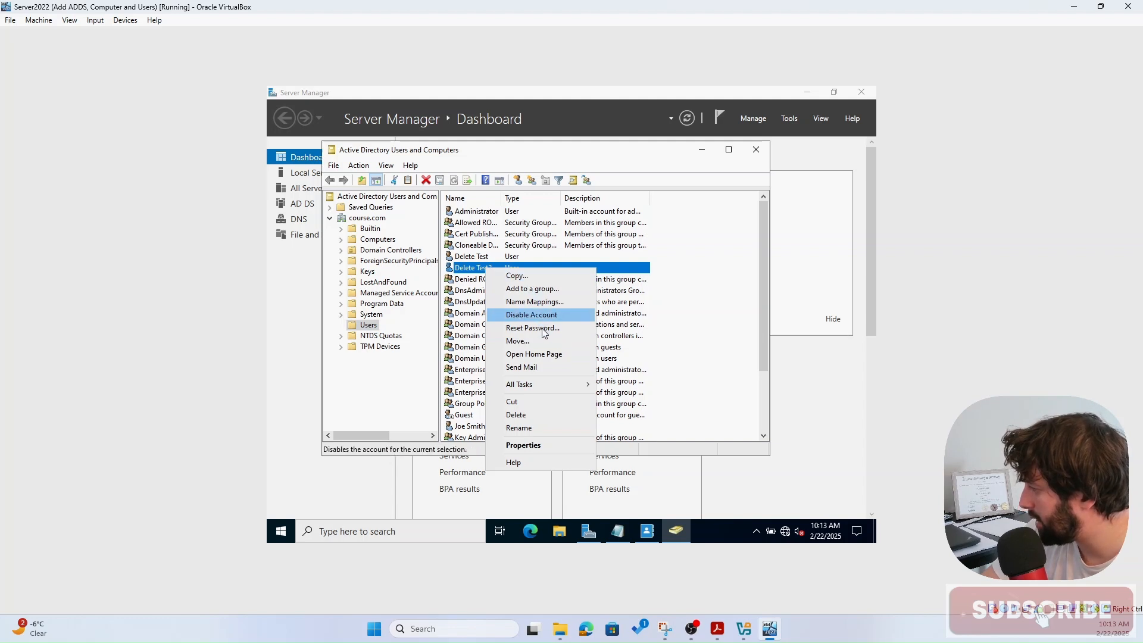
{"action": "left_click", "coordinate": [538, 417]}
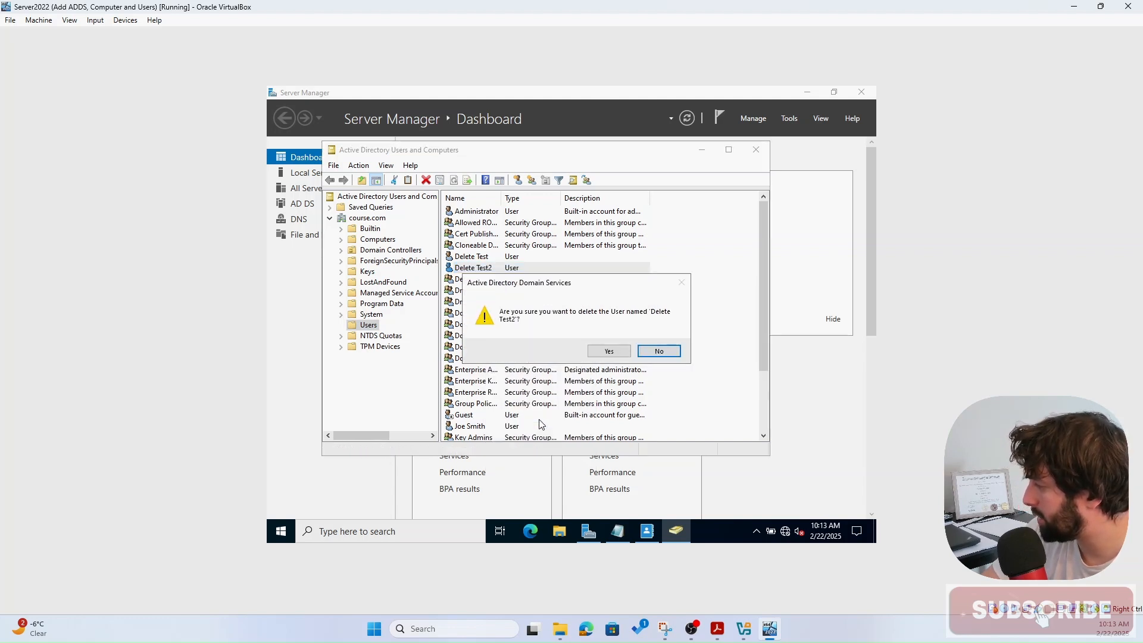
{"action": "left_click", "coordinate": [608, 347]}
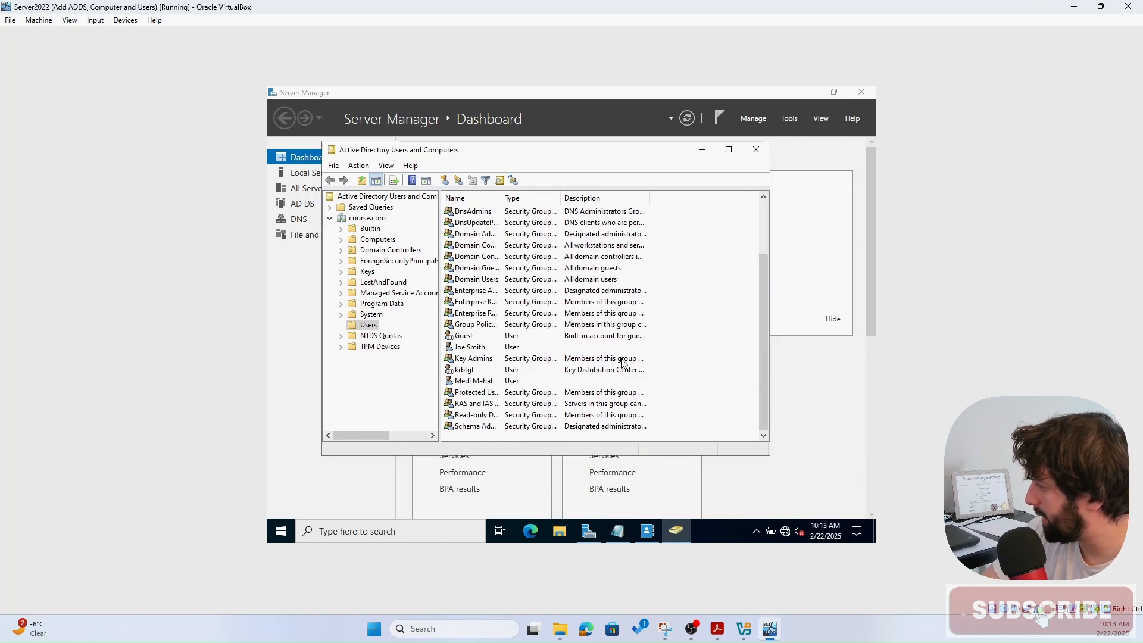
{"action": "scroll", "coordinate": [622, 360], "scroll_direction": "down", "scroll_amount": 5}
{"action": "scroll", "coordinate": [622, 360], "scroll_direction": "up", "scroll_amount": 5}
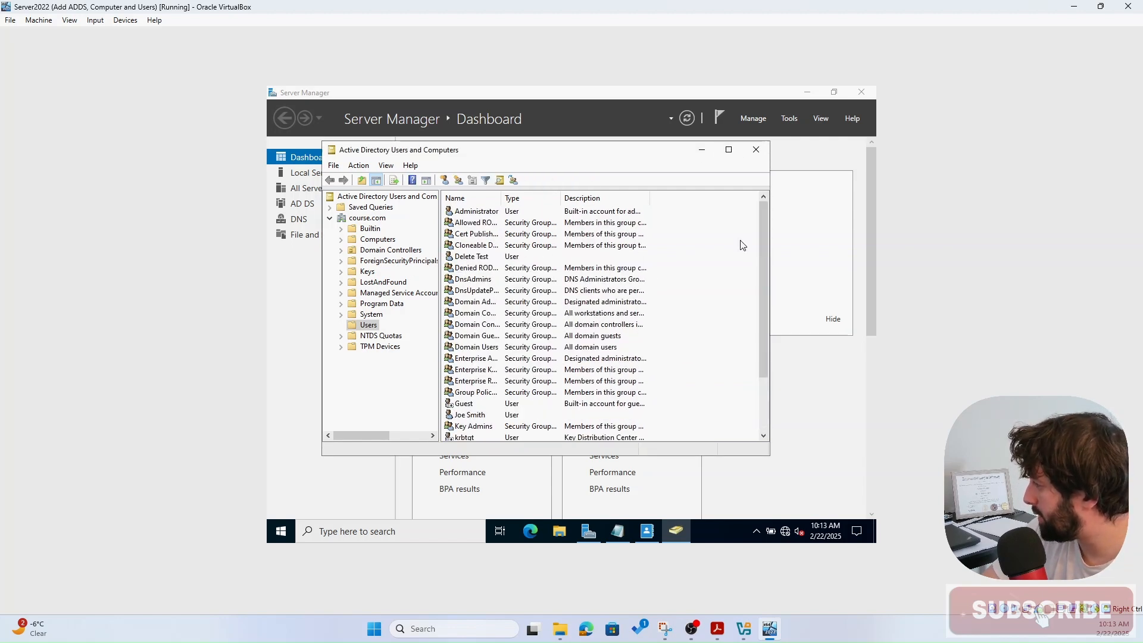
{"action": "left_click", "coordinate": [756, 150]}
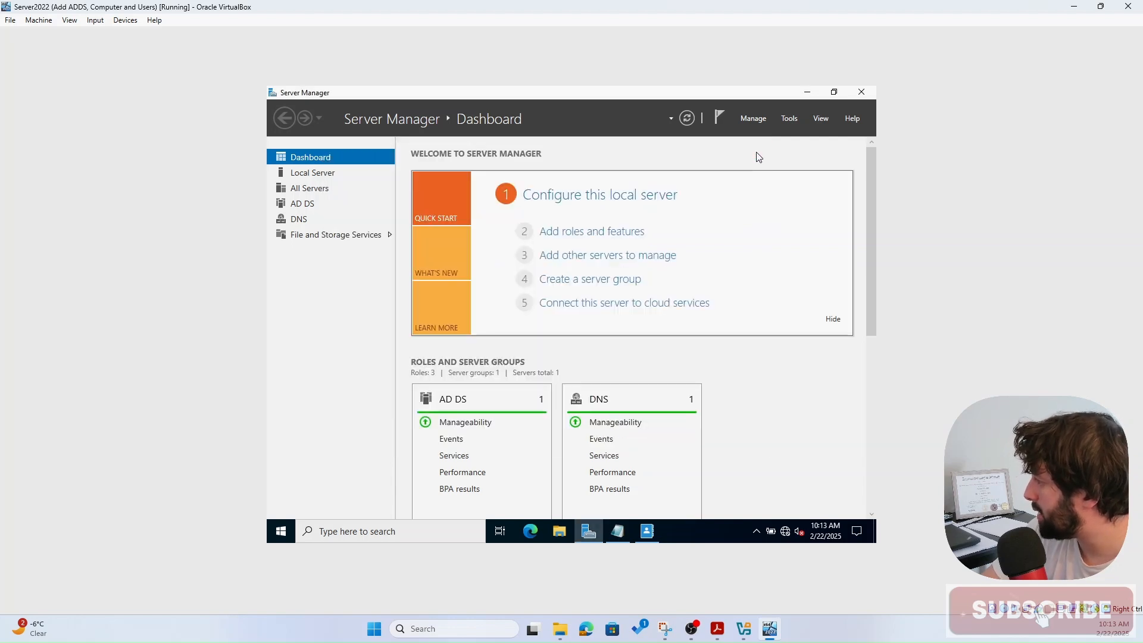
- Restore the Delete Test2 user from the Deleted Objects container in Active Directory Administrative Center, and close that window
{"action": "left_click", "coordinate": [647, 531]}
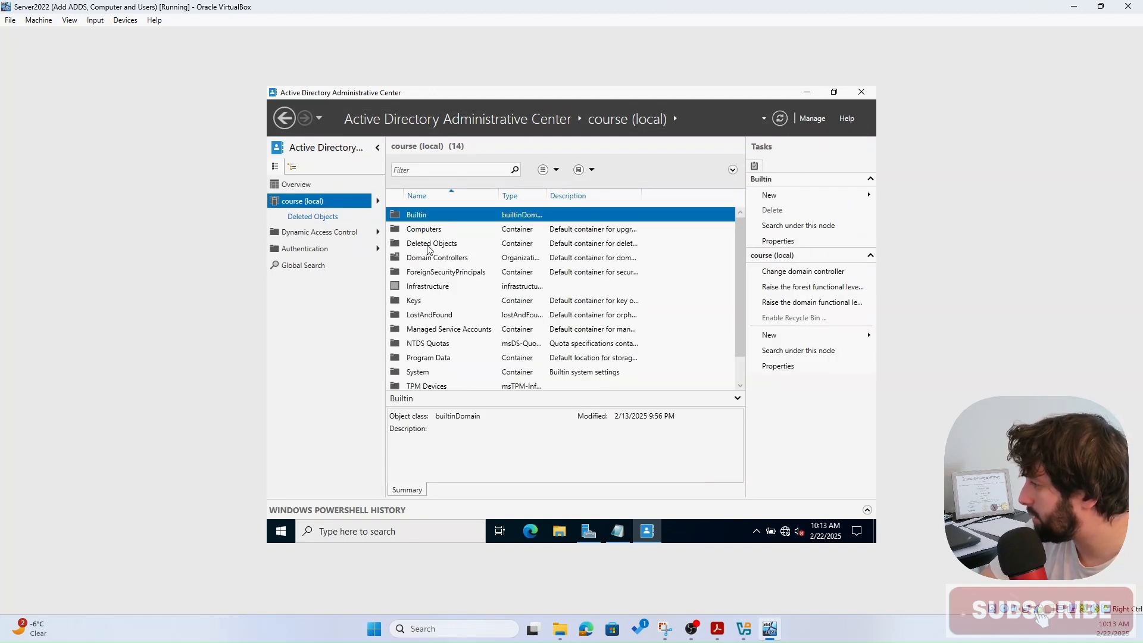
{"action": "double_click", "coordinate": [432, 244]}
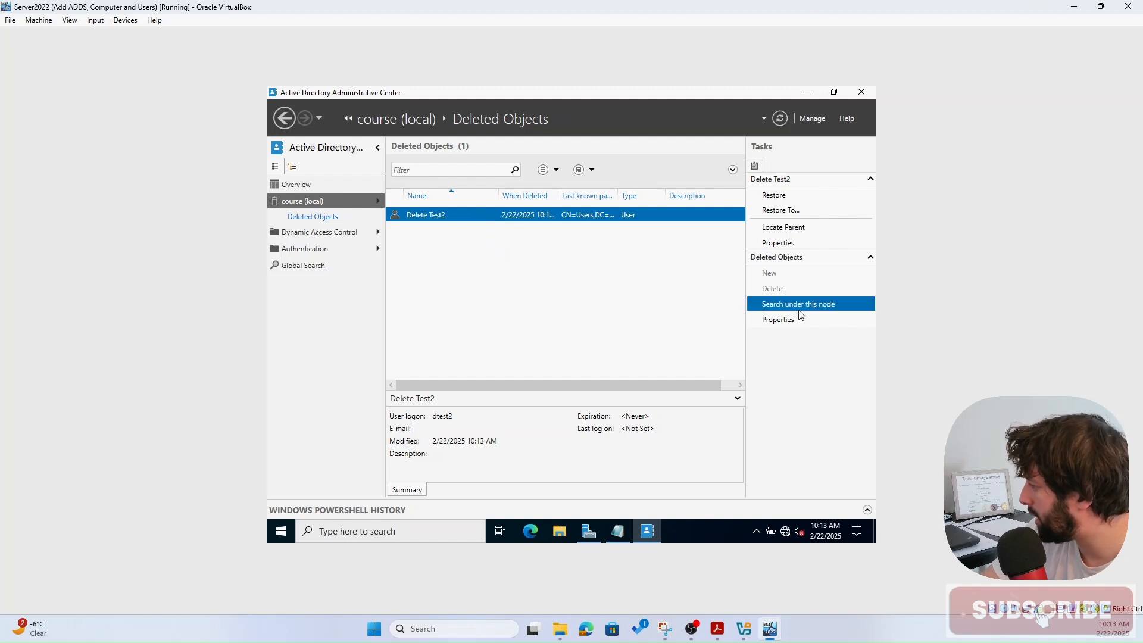
{"action": "left_click", "coordinate": [825, 196]}
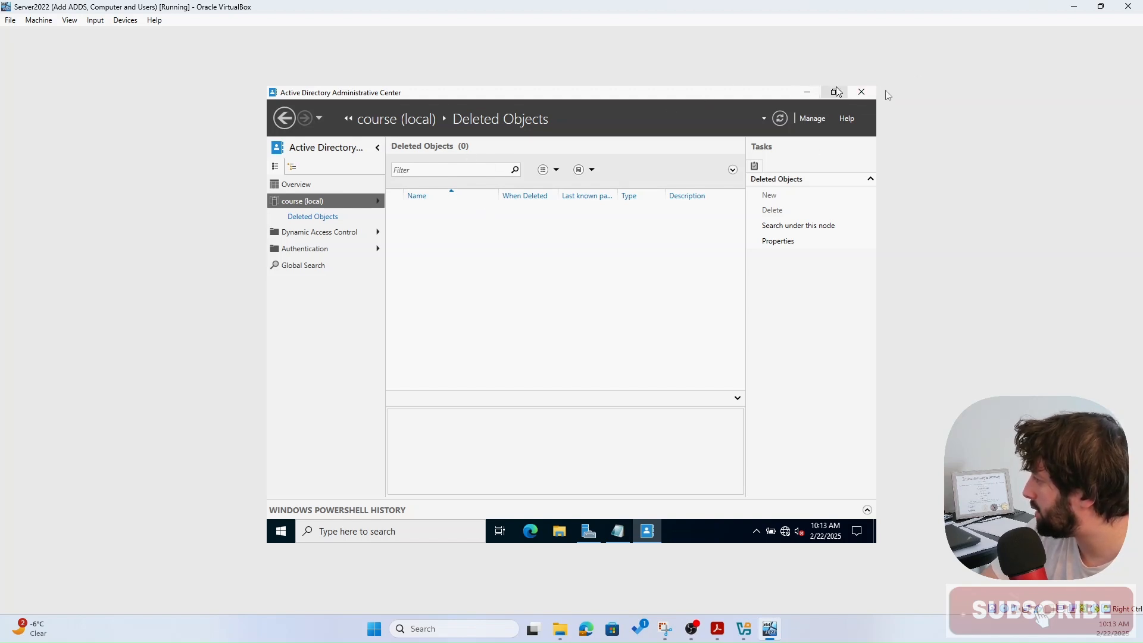
{"action": "left_click", "coordinate": [861, 93]}
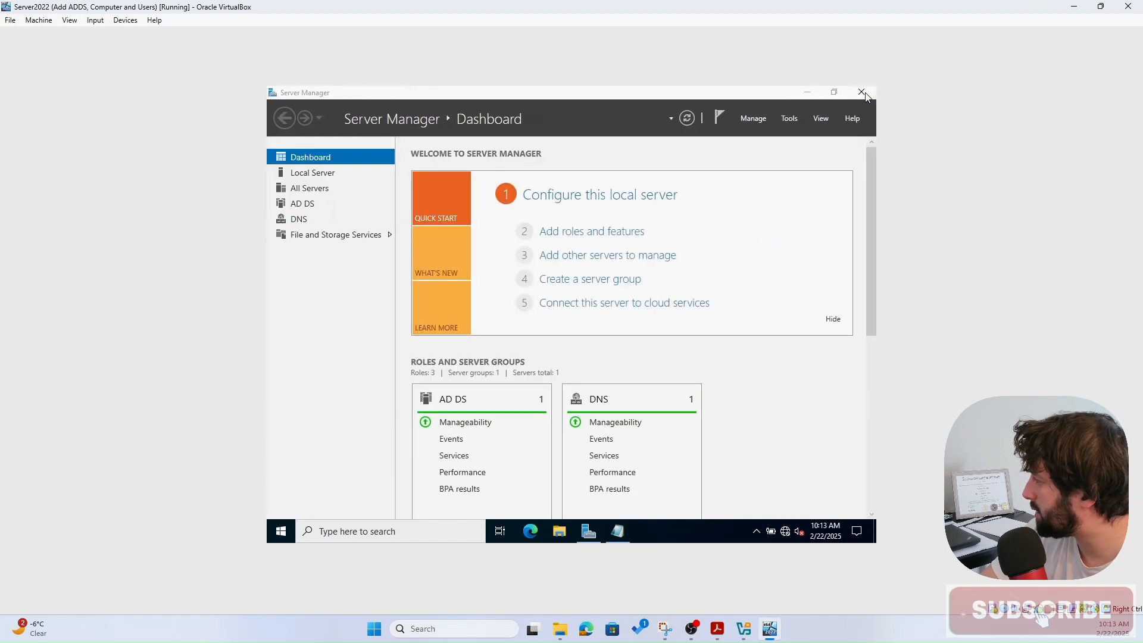
{"action": "left_click", "coordinate": [313, 400]}
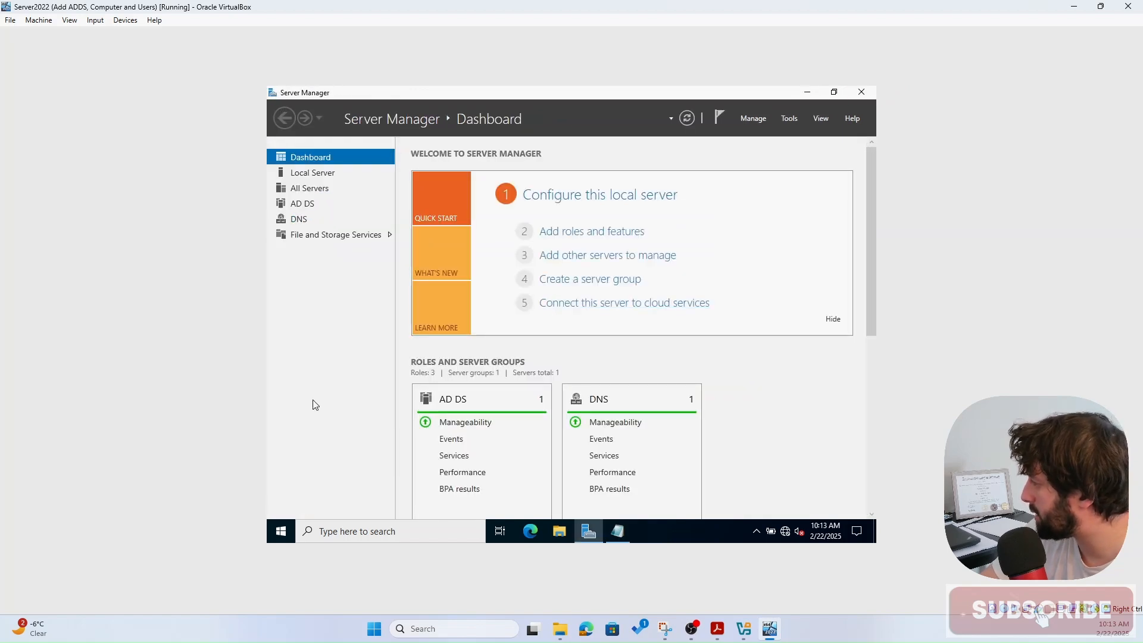
- Reopen Active Directory Users and Computers and check the Users container for the Delete Test2 user
{"action": "left_click", "coordinate": [787, 120]}
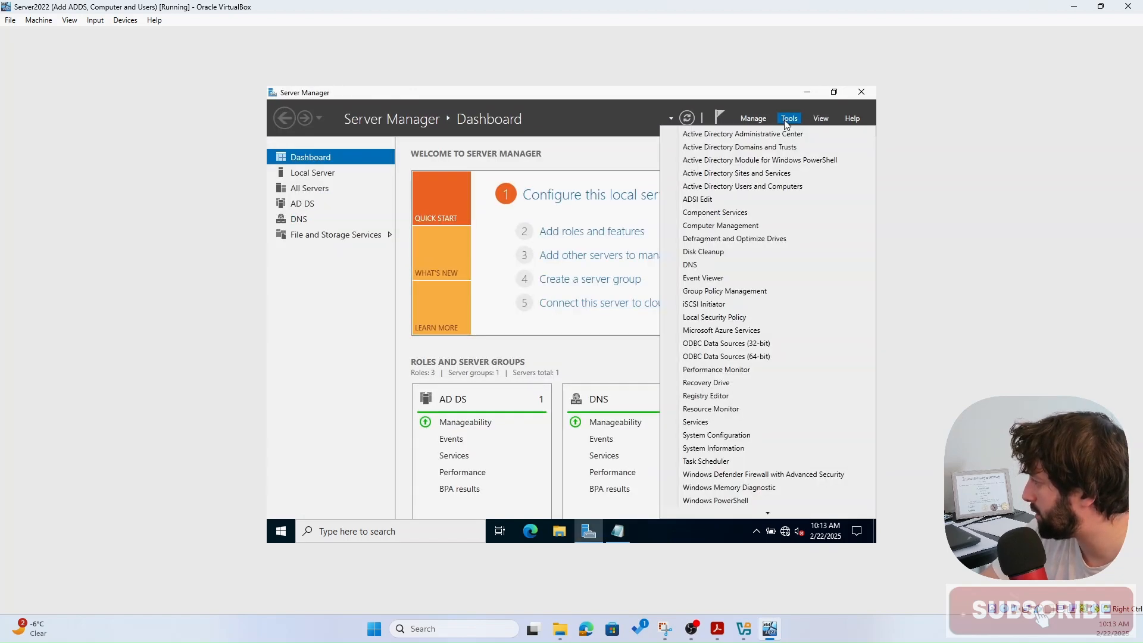
{"action": "left_click", "coordinate": [767, 186]}
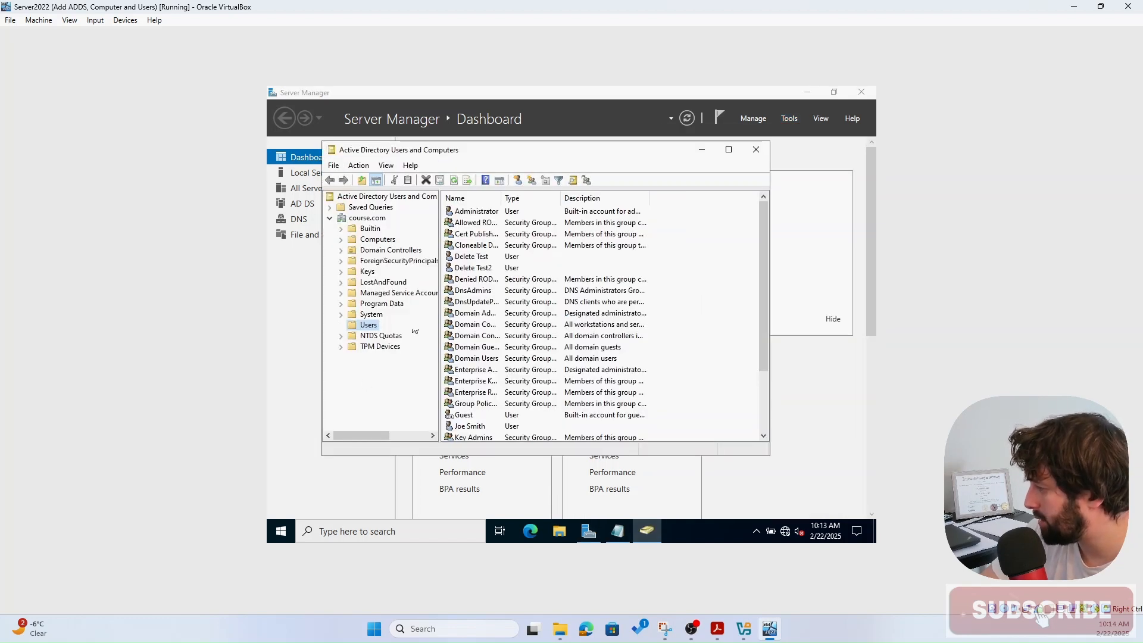
{"action": "scroll", "coordinate": [532, 314], "scroll_direction": "down", "scroll_amount": 3}
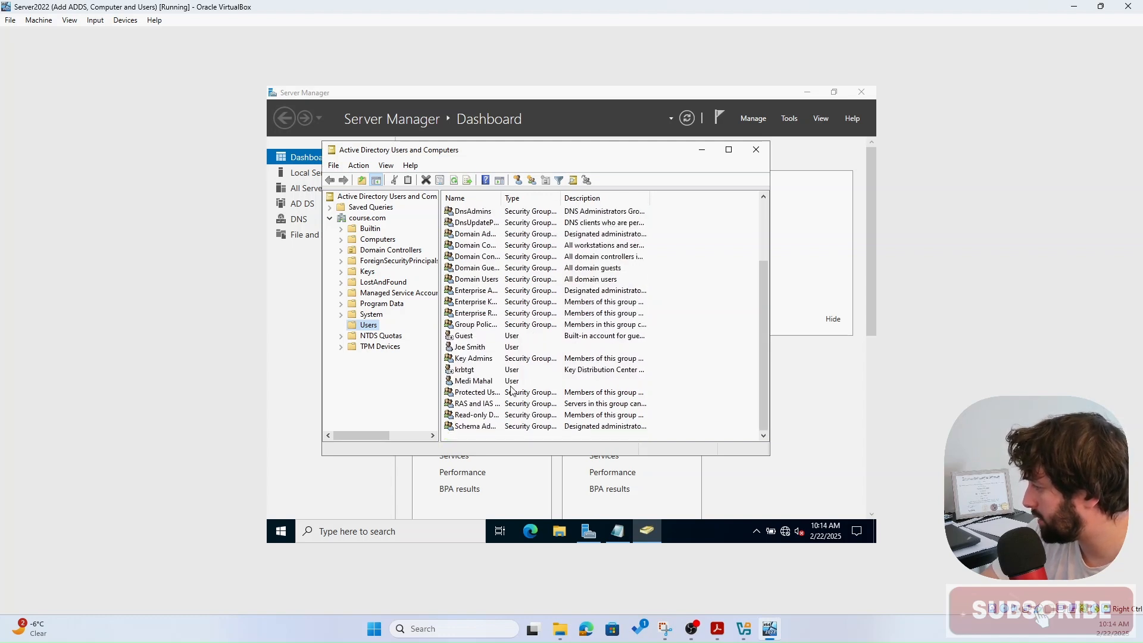
- Select the Delete Test2 user in the Users container, and close both Active Directory Users and Computers and Server Manager
{"action": "scroll", "coordinate": [512, 390], "scroll_direction": "up", "scroll_amount": 2}
{"action": "scroll", "coordinate": [511, 390], "scroll_direction": "up", "scroll_amount": 1}
{"action": "left_click", "coordinate": [484, 269]}
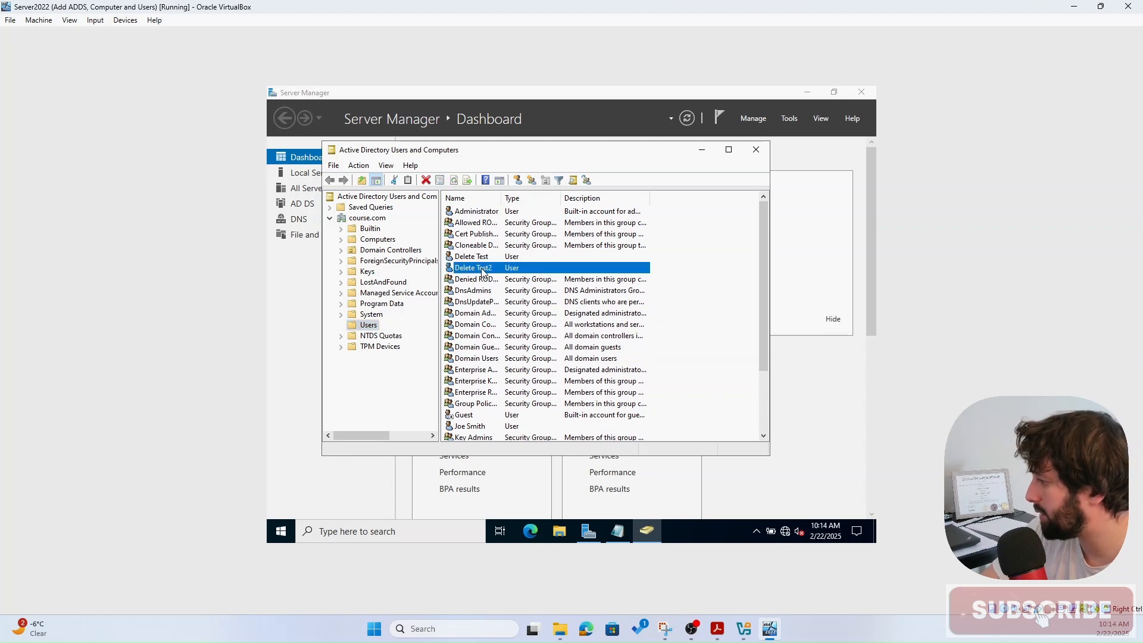
{"action": "left_click", "coordinate": [760, 151]}
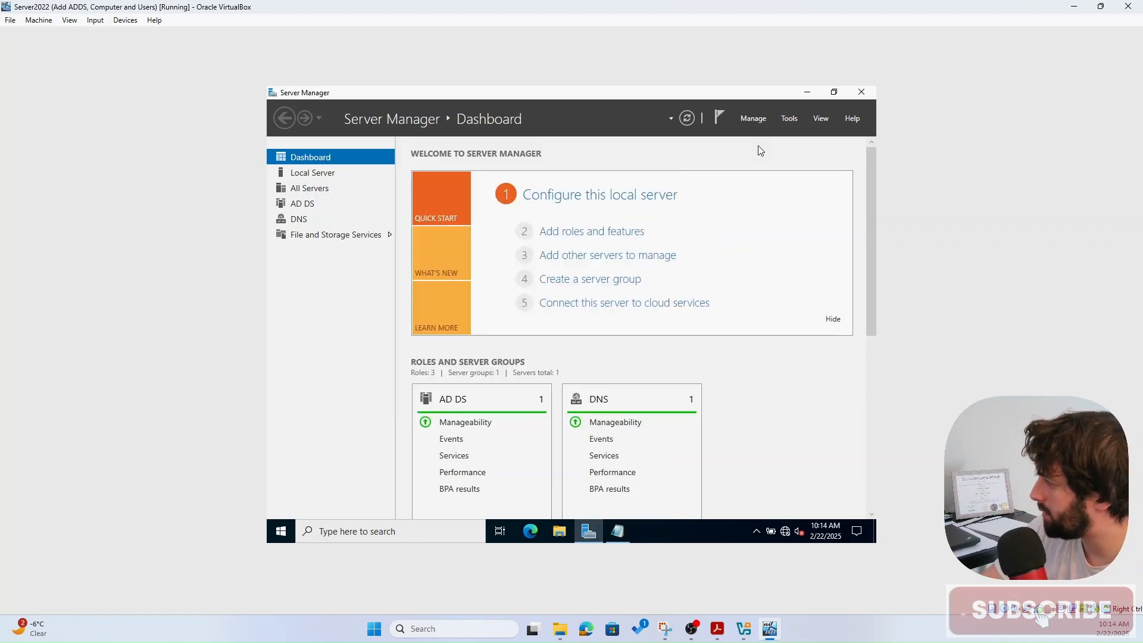
{"action": "left_click", "coordinate": [871, 94]}
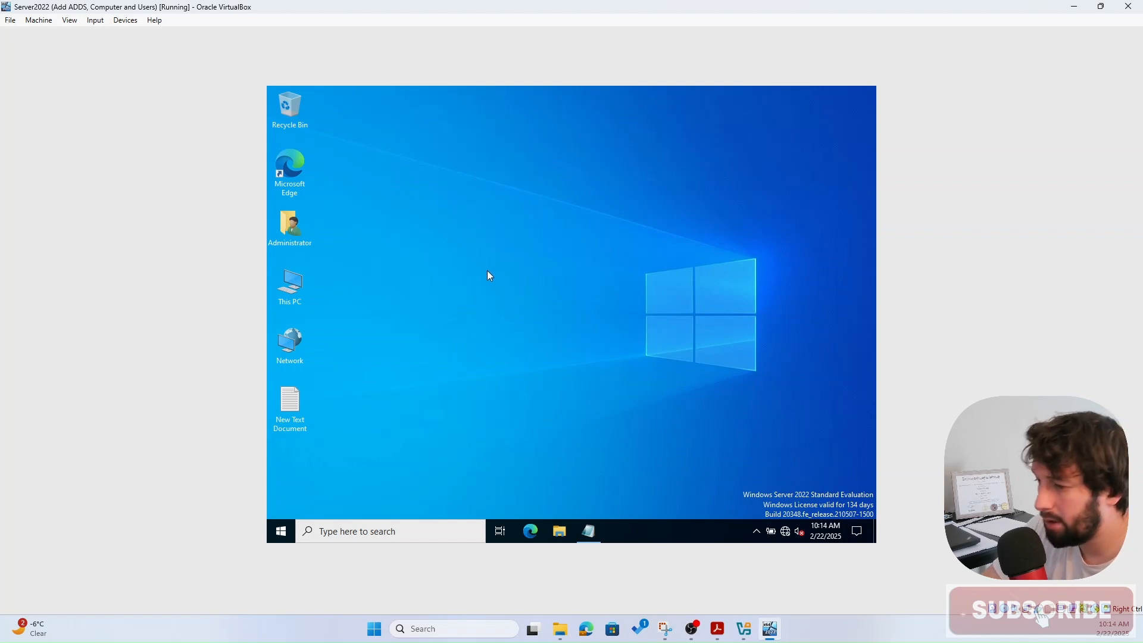
- Open This PC in File Explorer and go to the Windows folder on Local Disk (C:)
{"action": "double_click", "coordinate": [290, 288]}
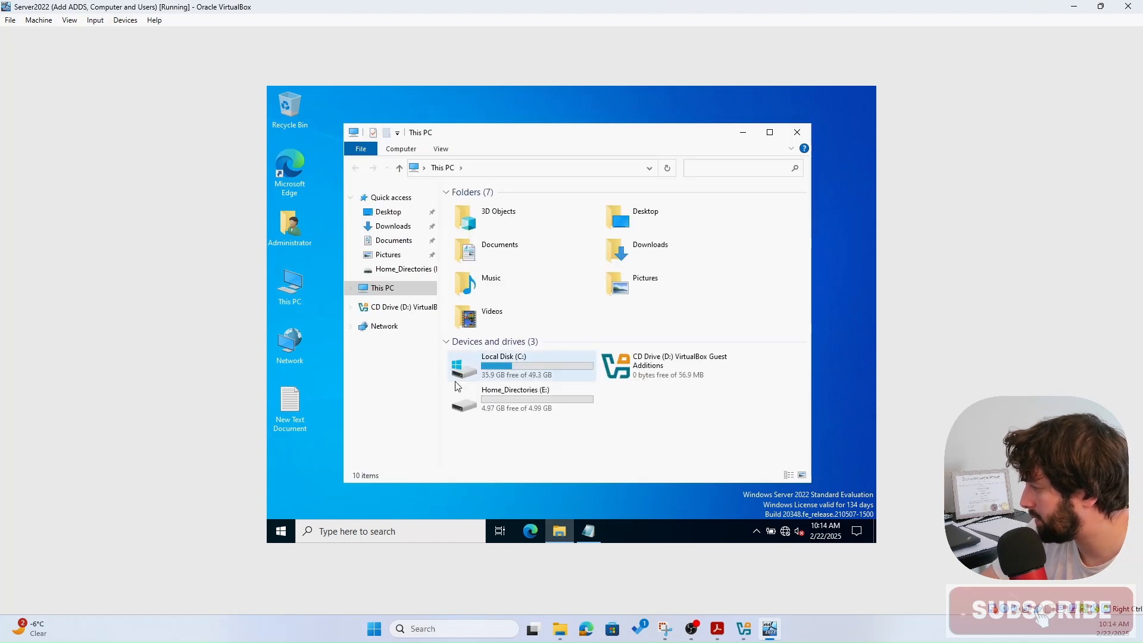
{"action": "left_click", "coordinate": [507, 370]}
{"action": "double_click", "coordinate": [507, 370]}
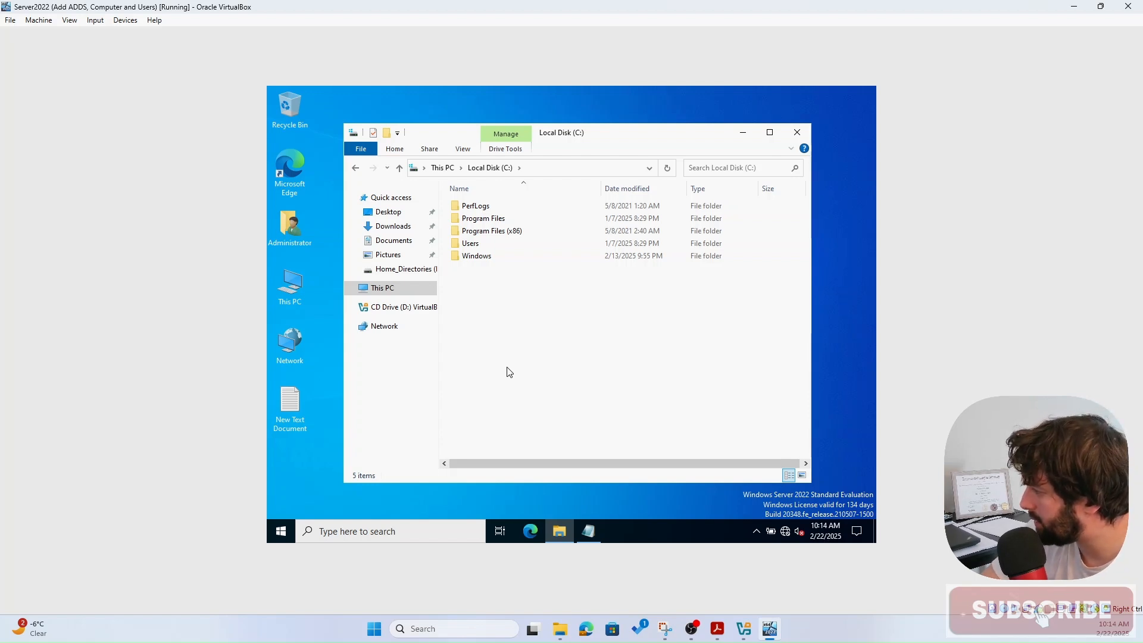
{"action": "left_click", "coordinate": [723, 232]}
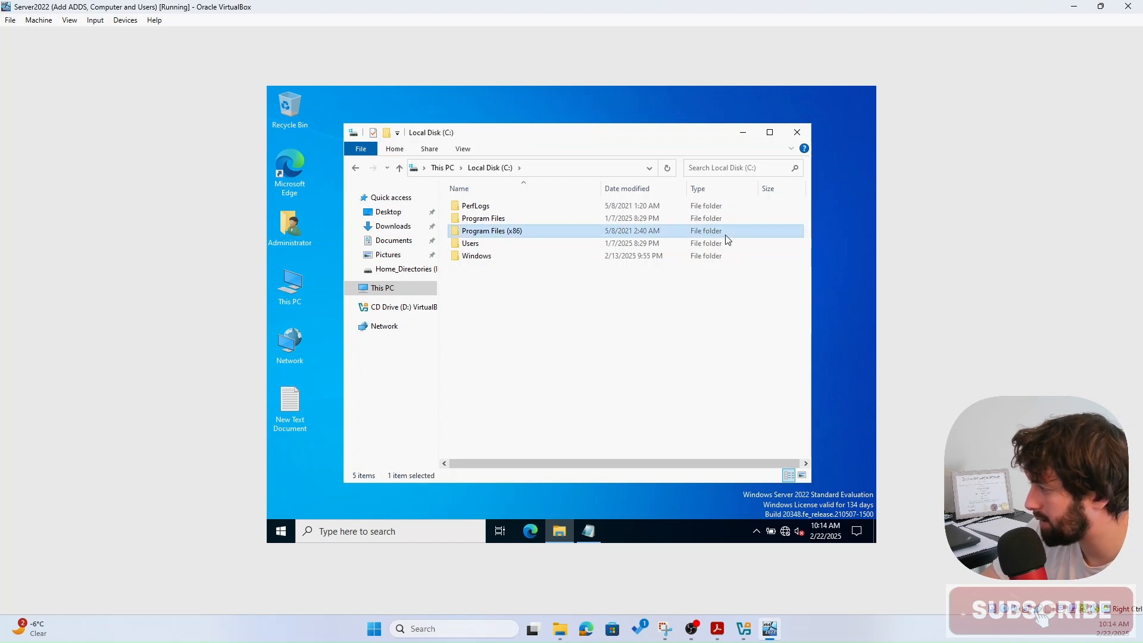
{"action": "double_click", "coordinate": [484, 257]}
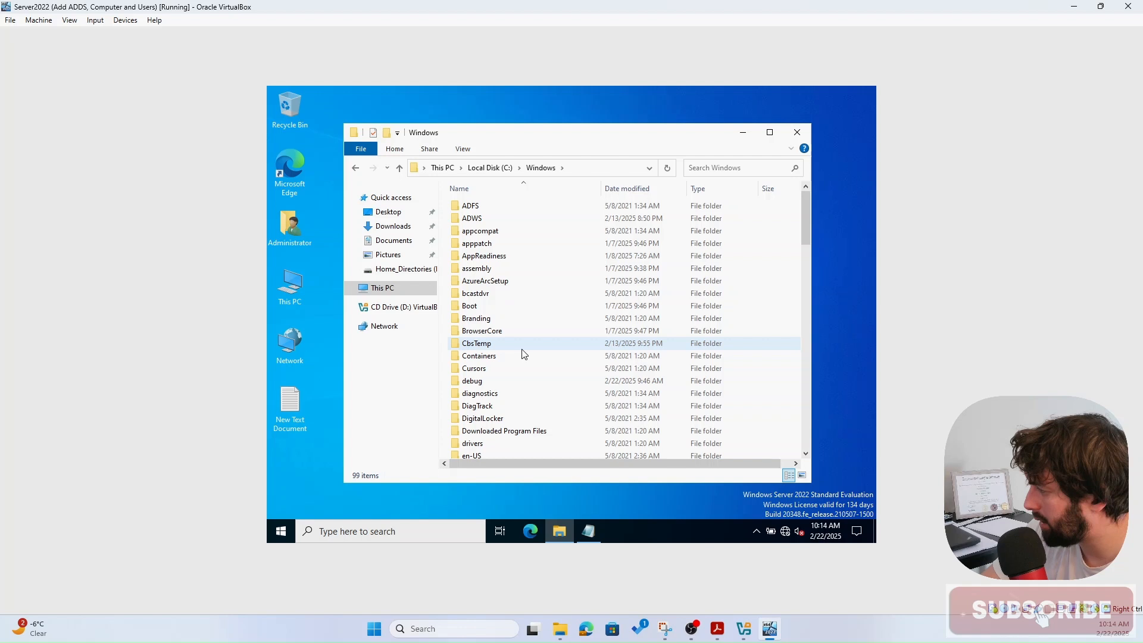
- Find the NTDS folder inside the Windows folder and open it to show the Active Directory database files
{"action": "scroll", "coordinate": [521, 351], "scroll_direction": "down", "scroll_amount": 5}
{"action": "scroll", "coordinate": [524, 354], "scroll_direction": "down", "scroll_amount": 3}
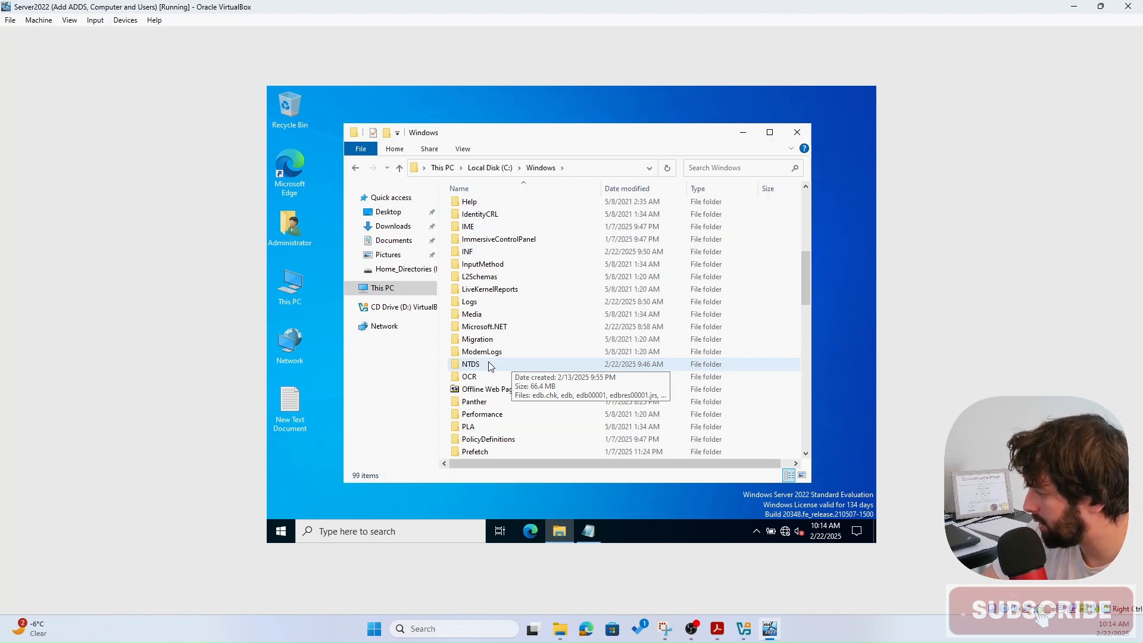
{"action": "left_click", "coordinate": [490, 365]}
{"action": "key", "text": "F2"}
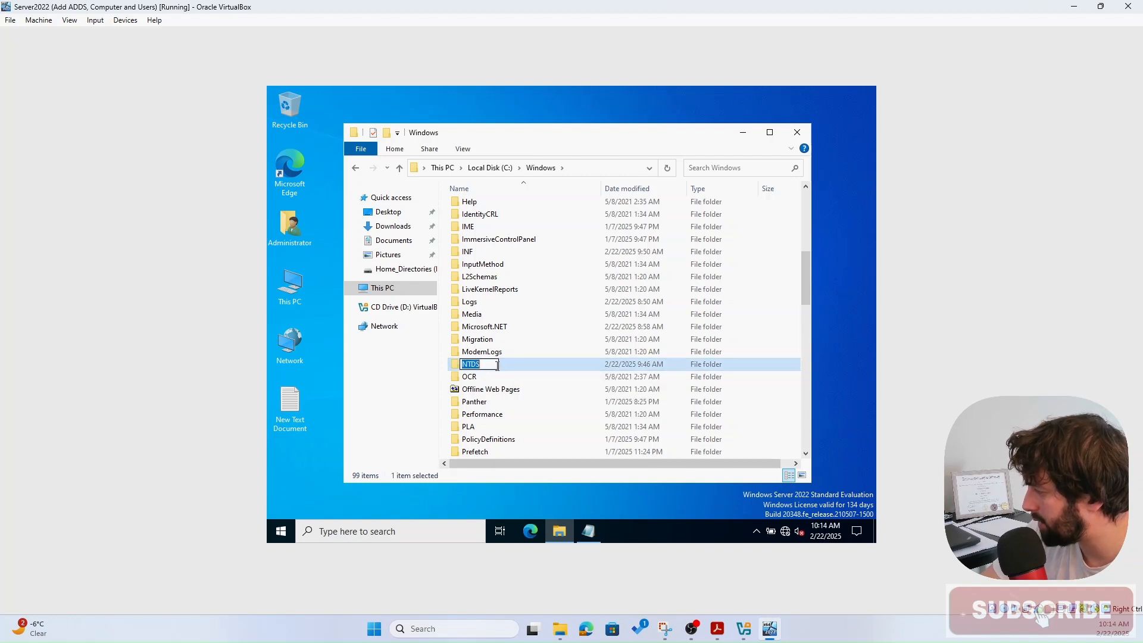
{"action": "left_click", "coordinate": [516, 365]}
{"action": "double_click", "coordinate": [515, 365]}
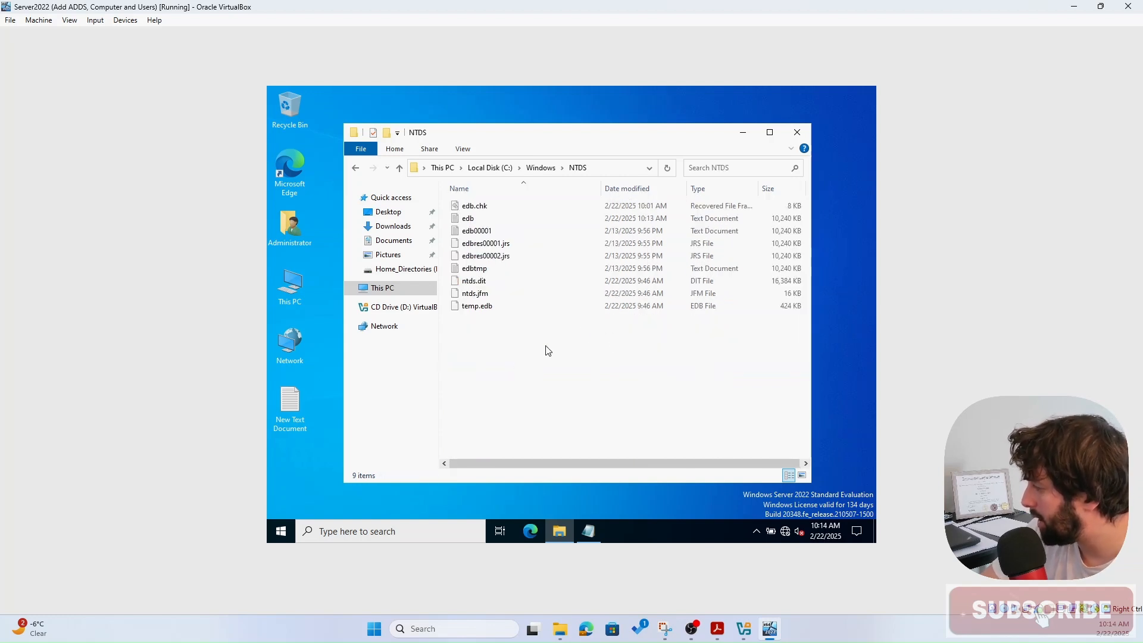